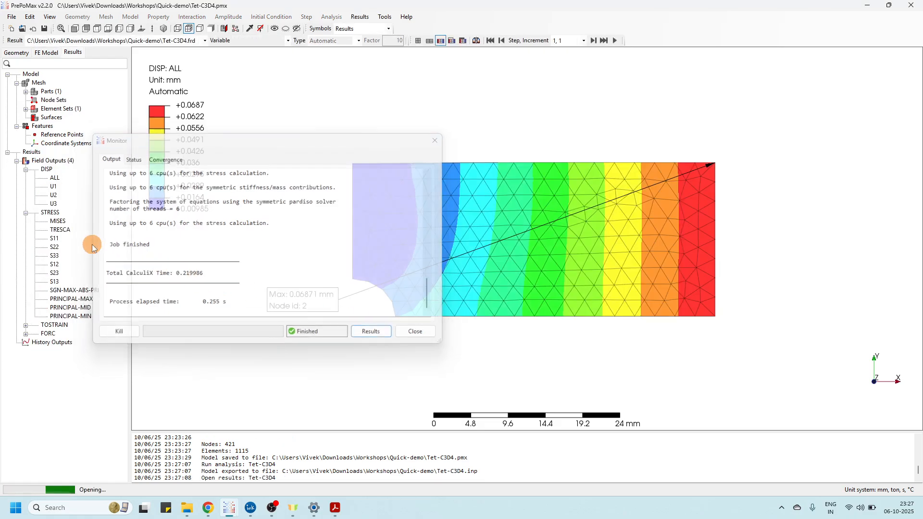
Display the von Mises stress for the Tet-C3D4 results.
{"action": "left_click", "coordinate": [57, 221]}
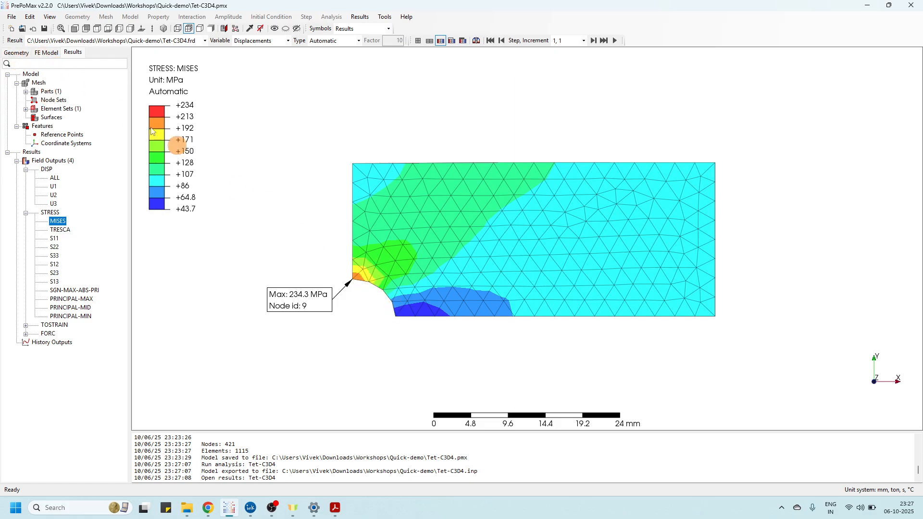
Add a mesh refinement with a 1 mm element size on the front and back arc edges of the plate's hole.
{"action": "left_click", "coordinate": [15, 52]}
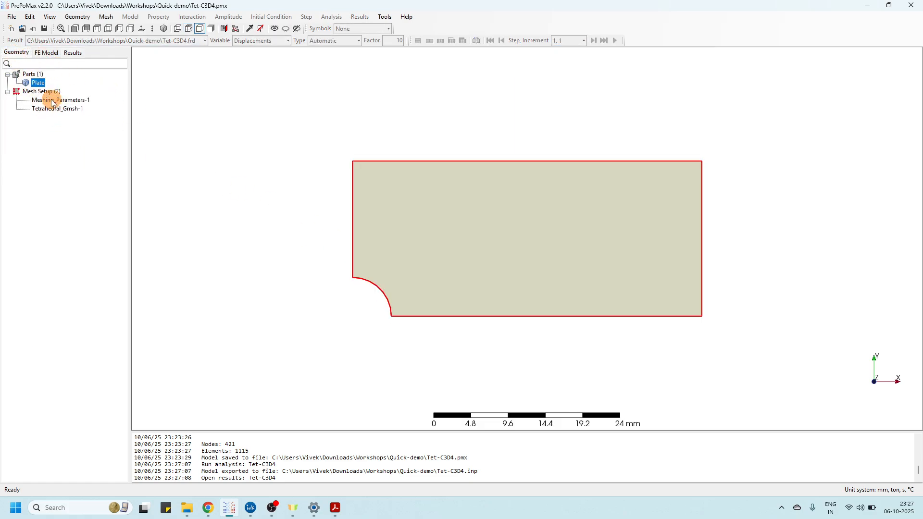
{"action": "right_click", "coordinate": [53, 92]}
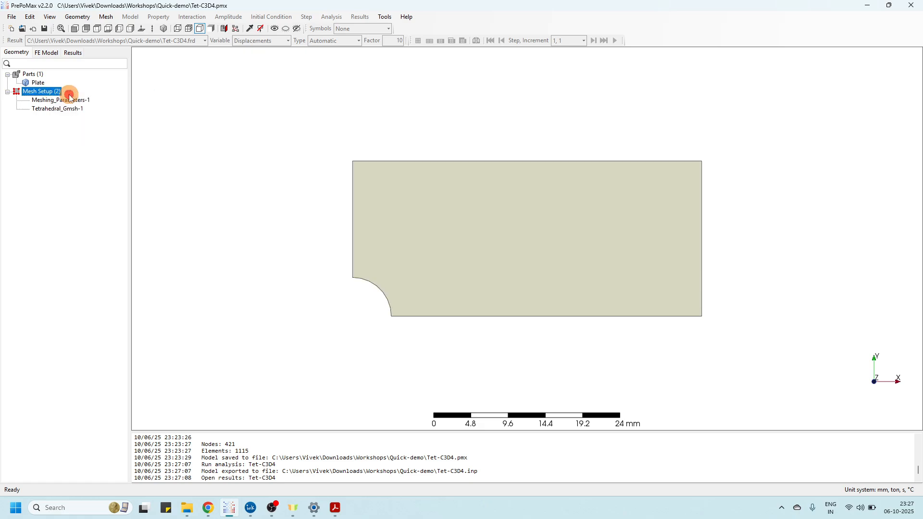
{"action": "left_click", "coordinate": [71, 96]}
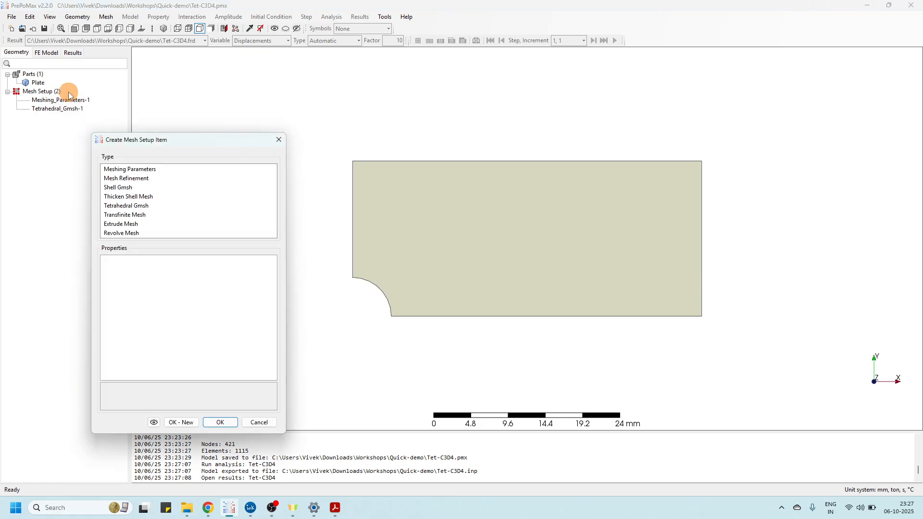
{"action": "left_click", "coordinate": [128, 179]}
{"action": "scroll", "coordinate": [553, 242], "scroll_direction": "down", "scroll_amount": 4}
{"action": "middle_click_drag", "start_coordinate": [549, 242], "coordinate": [495, 234]}
{"action": "scroll", "coordinate": [460, 253], "scroll_direction": "up", "scroll_amount": 7}
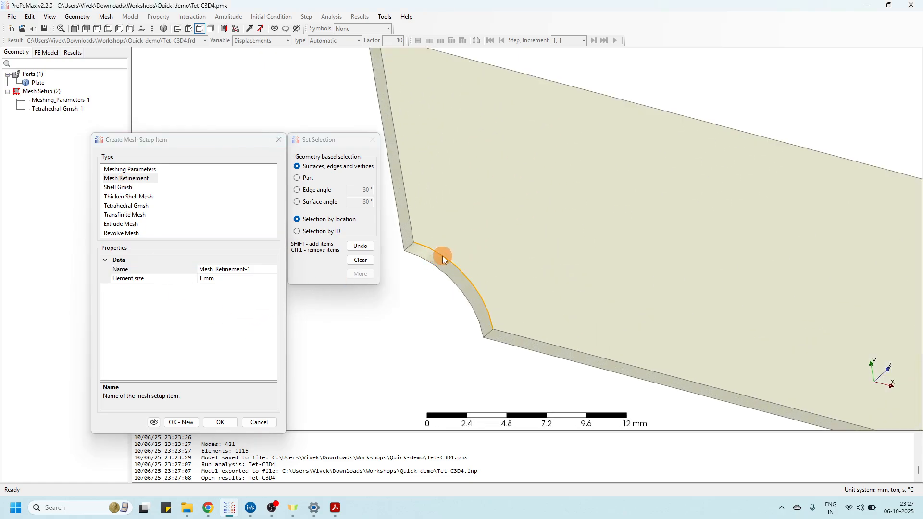
{"action": "left_click", "coordinate": [442, 255]}
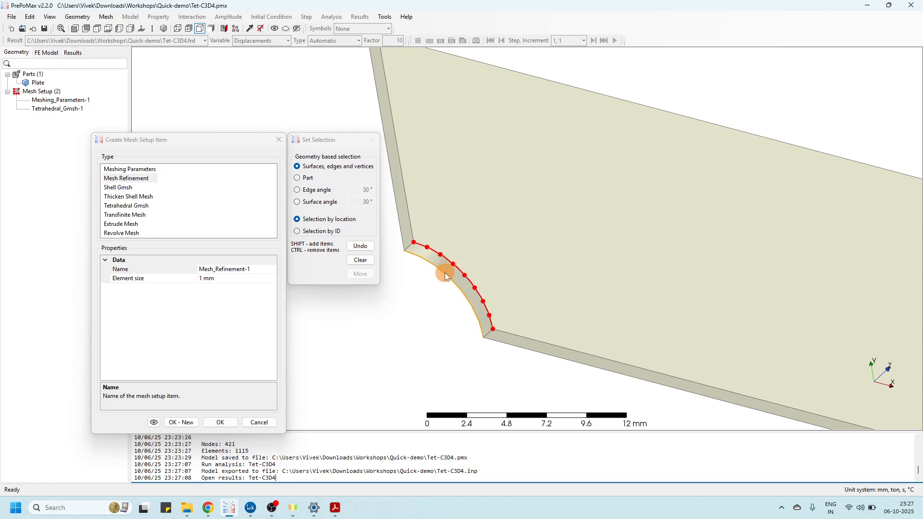
{"action": "left_click", "coordinate": [444, 275], "text": "shift"}
{"action": "left_click", "coordinate": [203, 279]}
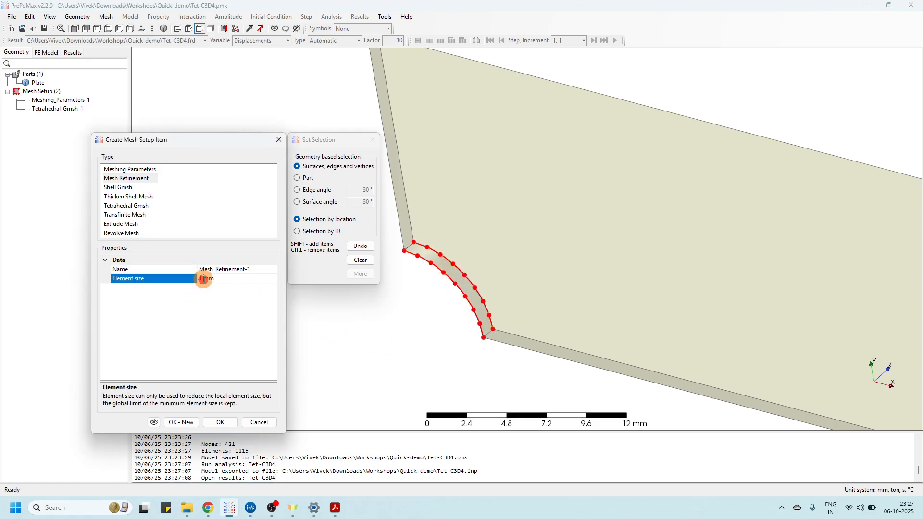
{"action": "double_click", "coordinate": [202, 278]}
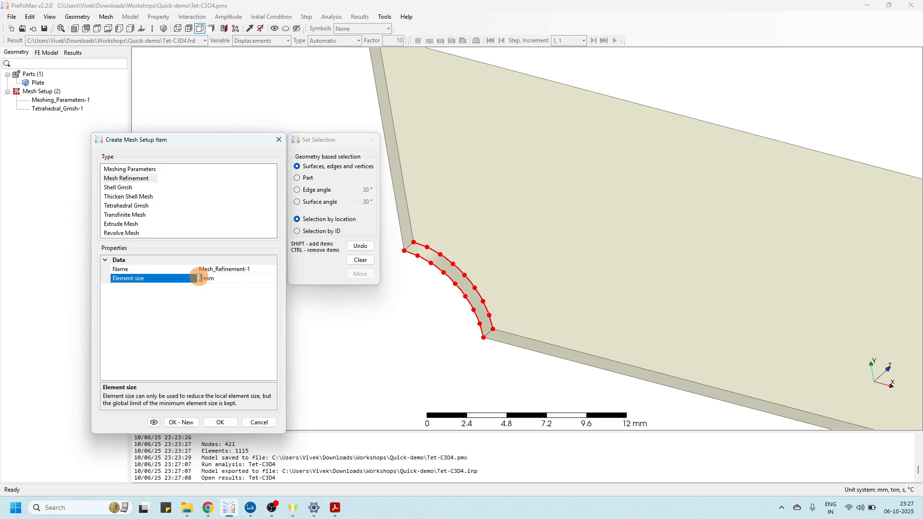
{"action": "left_click", "coordinate": [217, 423]}
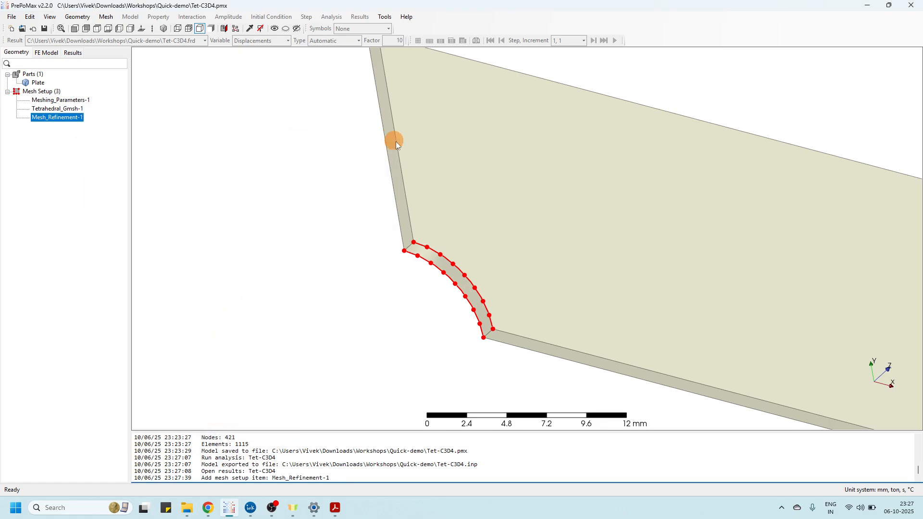
Generate the plate's mesh with the refinement and inspect the elements around the hole arc in a face-on view.
{"action": "right_click", "coordinate": [425, 148]}
{"action": "left_click", "coordinate": [449, 189]}
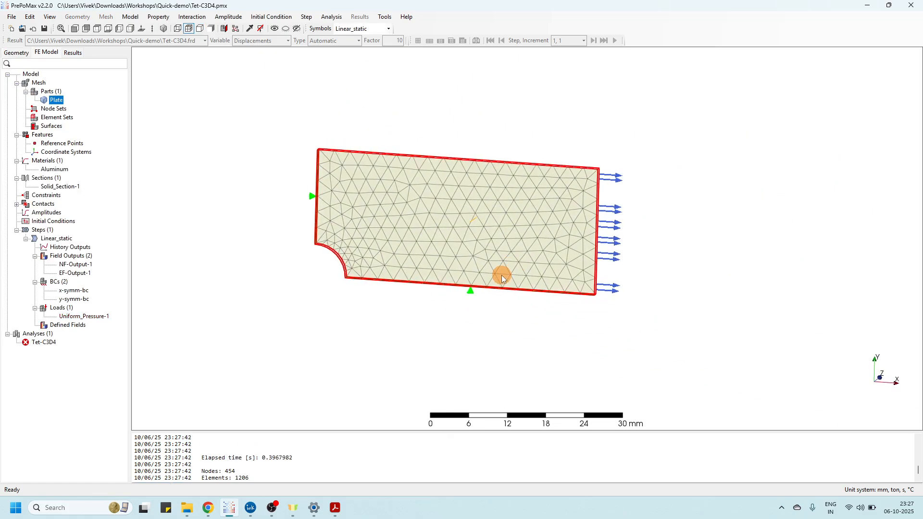
{"action": "scroll", "coordinate": [336, 247], "scroll_direction": "up", "scroll_amount": 3}
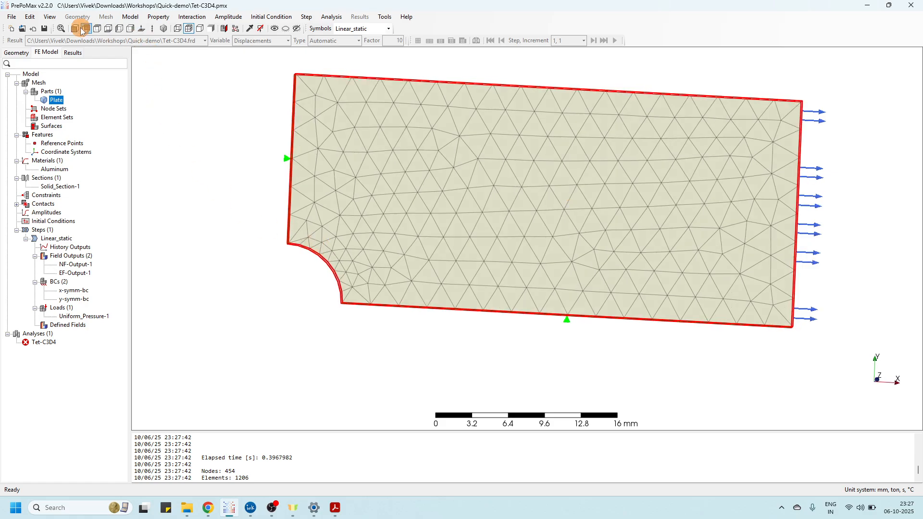
{"action": "left_click", "coordinate": [83, 29]}
{"action": "scroll", "coordinate": [362, 283], "scroll_direction": "up", "scroll_amount": 5}
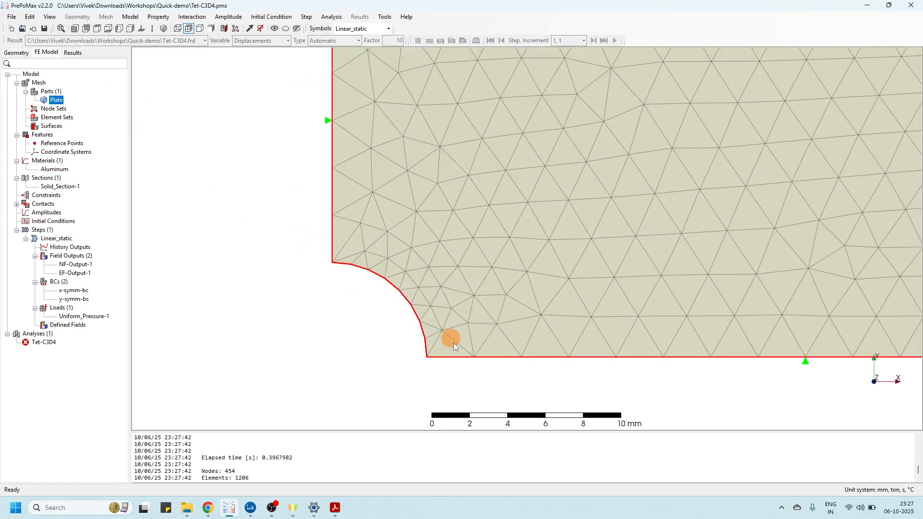
{"action": "scroll", "coordinate": [282, 260], "scroll_direction": "down", "scroll_amount": 3}
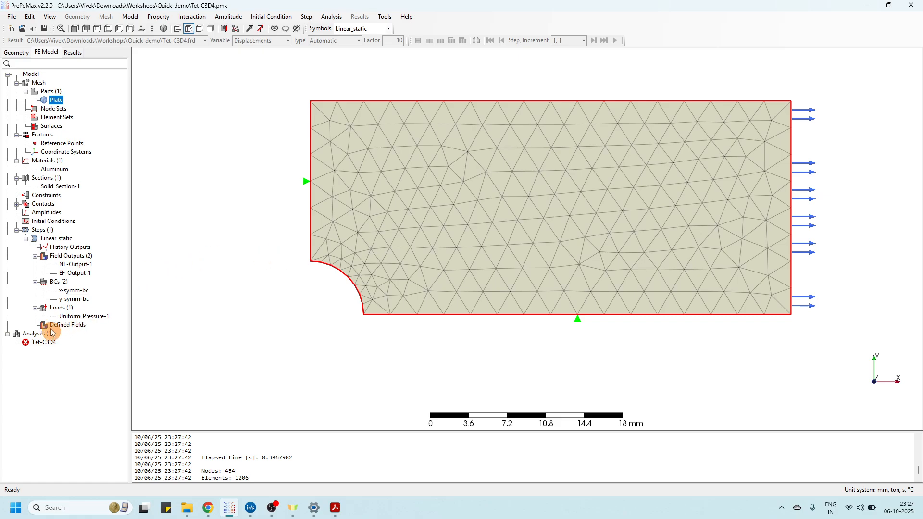
Review the mesh setup items, the Aluminum material and the solid section assignment of the plate.
{"action": "left_click", "coordinate": [16, 53]}
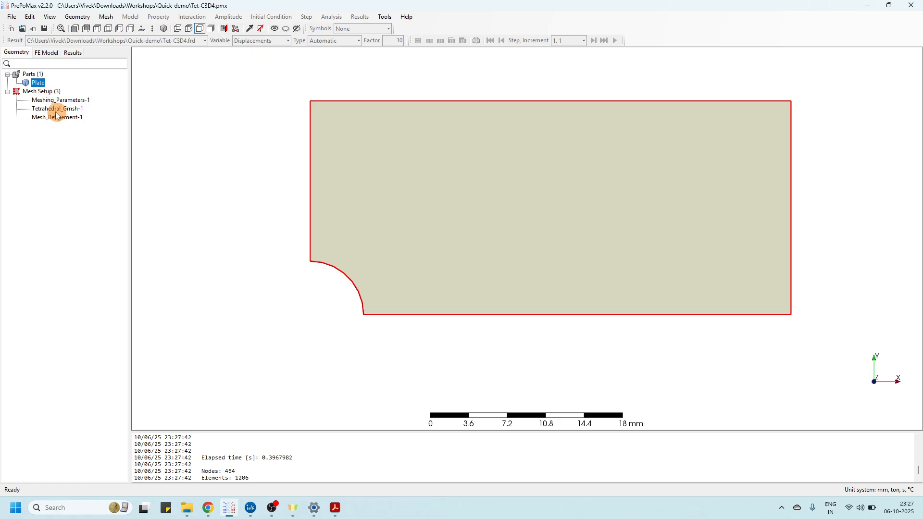
{"action": "left_click", "coordinate": [42, 56]}
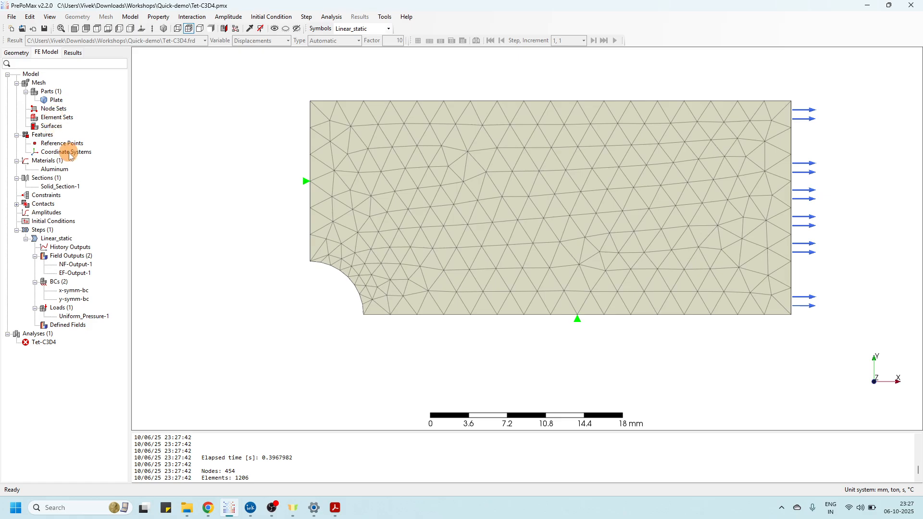
{"action": "left_click", "coordinate": [51, 171]}
{"action": "left_click", "coordinate": [58, 186]}
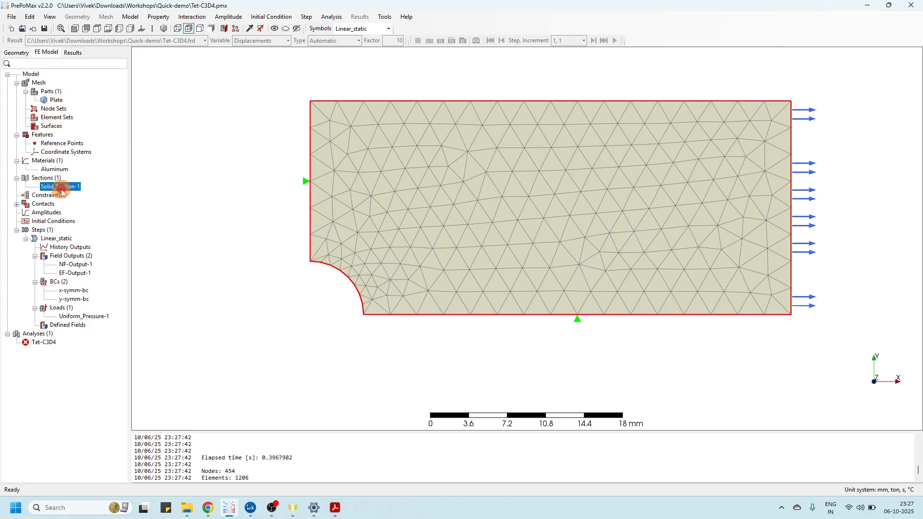
Examine the faces carrying the x-symm-bc and y-symm-bc boundary conditions and the Uniform_Pressure-1 load on the new mesh.
{"action": "left_click", "coordinate": [67, 290]}
{"action": "middle_click_drag", "start_coordinate": [405, 262], "coordinate": [491, 245]}
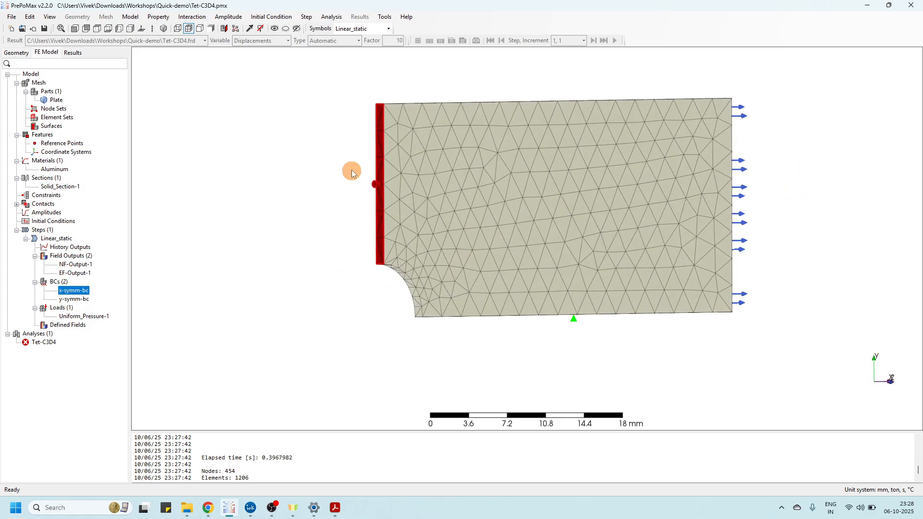
{"action": "scroll", "coordinate": [378, 175], "scroll_direction": "up", "scroll_amount": 3}
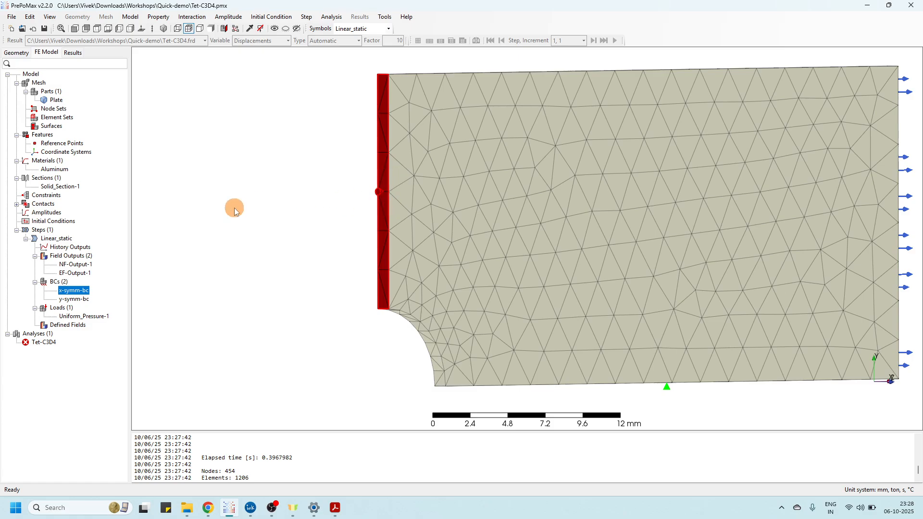
{"action": "scroll", "coordinate": [265, 193], "scroll_direction": "down", "scroll_amount": 1}
{"action": "left_click", "coordinate": [77, 299]}
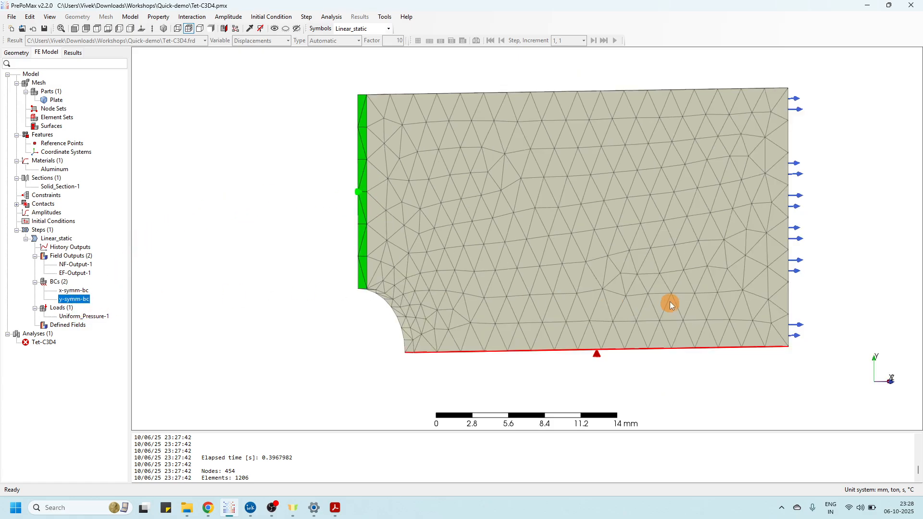
{"action": "middle_click_drag", "start_coordinate": [669, 303], "coordinate": [647, 218]}
{"action": "left_click", "coordinate": [77, 316]}
{"action": "scroll", "coordinate": [277, 241], "scroll_direction": "down", "scroll_amount": 5}
{"action": "middle_click_drag", "start_coordinate": [279, 242], "coordinate": [461, 272]}
{"action": "left_click", "coordinate": [75, 29]}
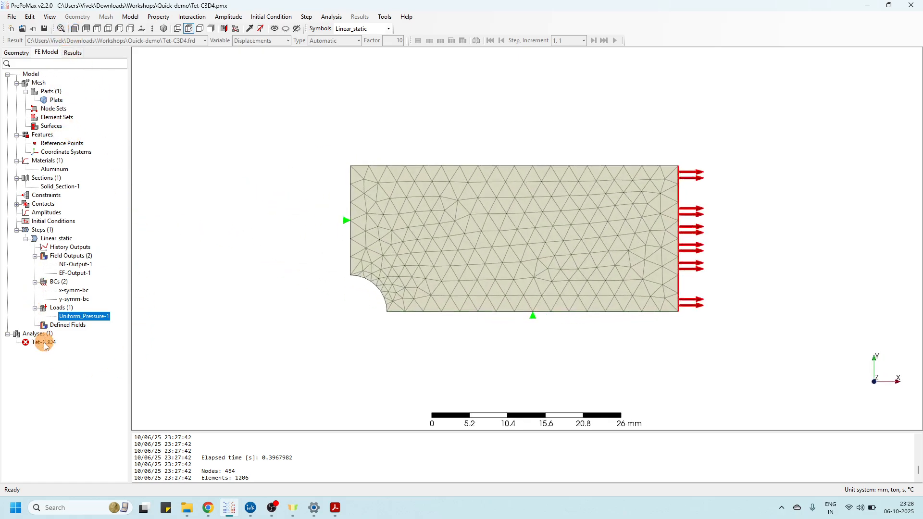
Create a new analysis named Tet-C3D4-1mm.
{"action": "right_click", "coordinate": [38, 334]}
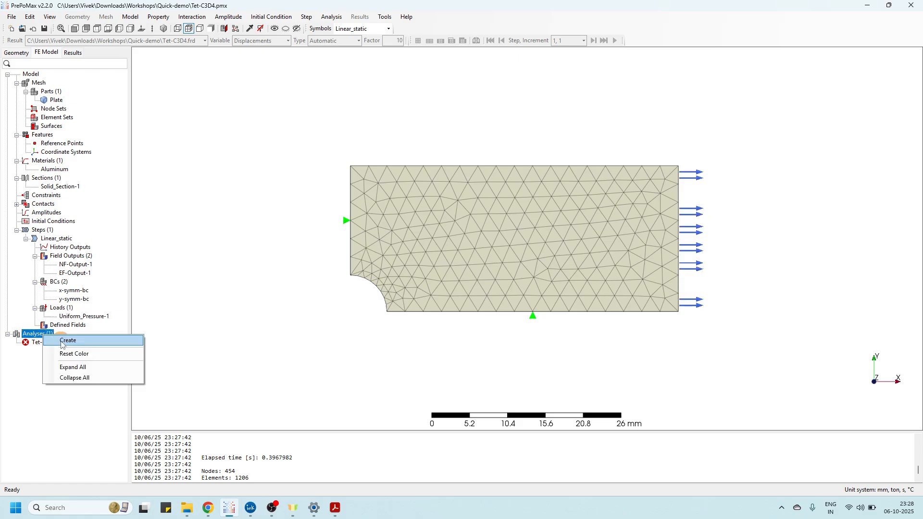
{"action": "left_click", "coordinate": [62, 344]}
{"action": "left_click", "coordinate": [212, 177]}
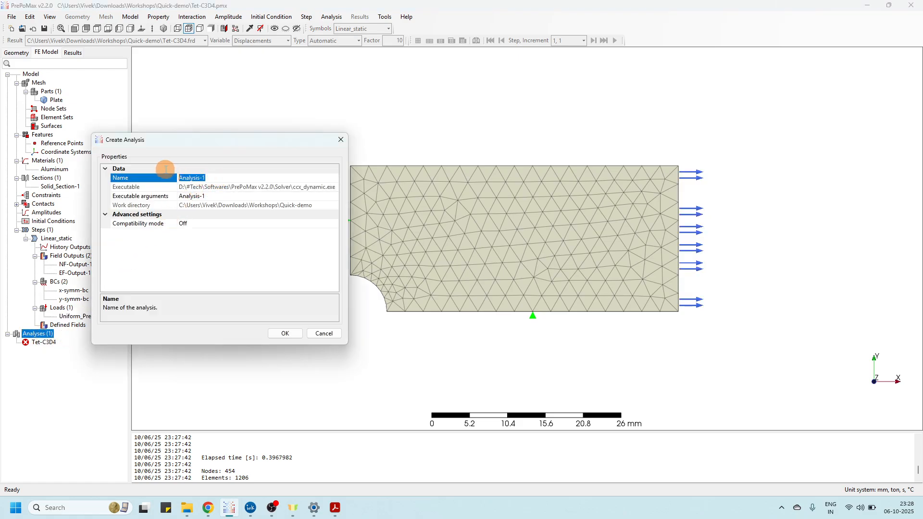
{"action": "type", "text": "Tet-C3D4-1mm"}
{"action": "left_click", "coordinate": [266, 245]}
{"action": "left_click", "coordinate": [285, 333]}
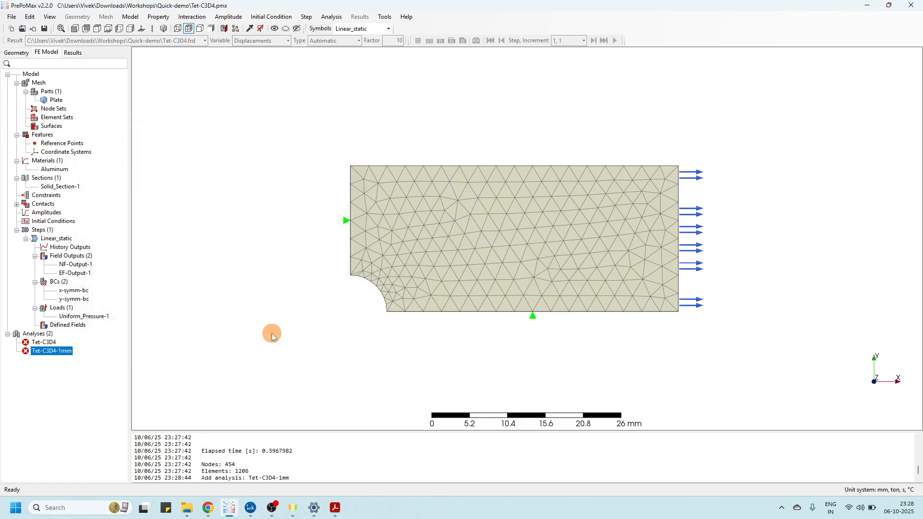
Run the Tet-C3D4-1mm analysis and open its results.
{"action": "right_click", "coordinate": [50, 351]}
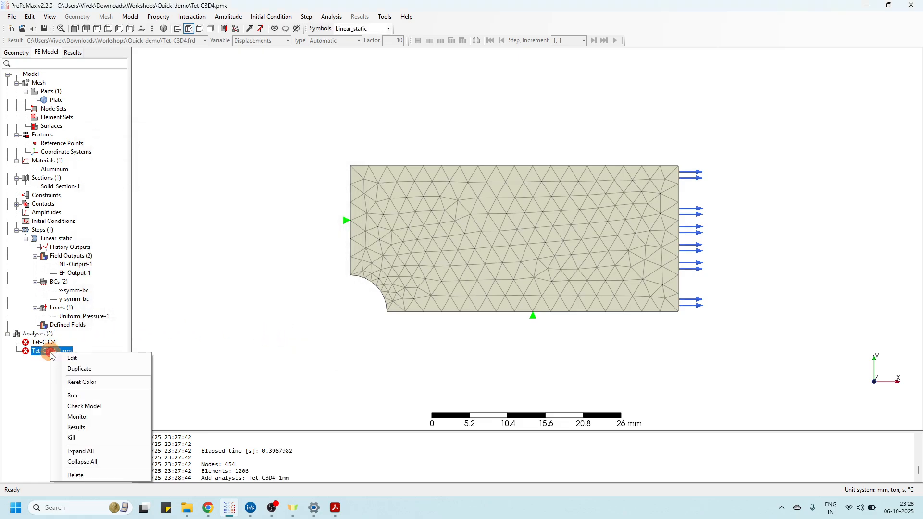
{"action": "left_click", "coordinate": [71, 395]}
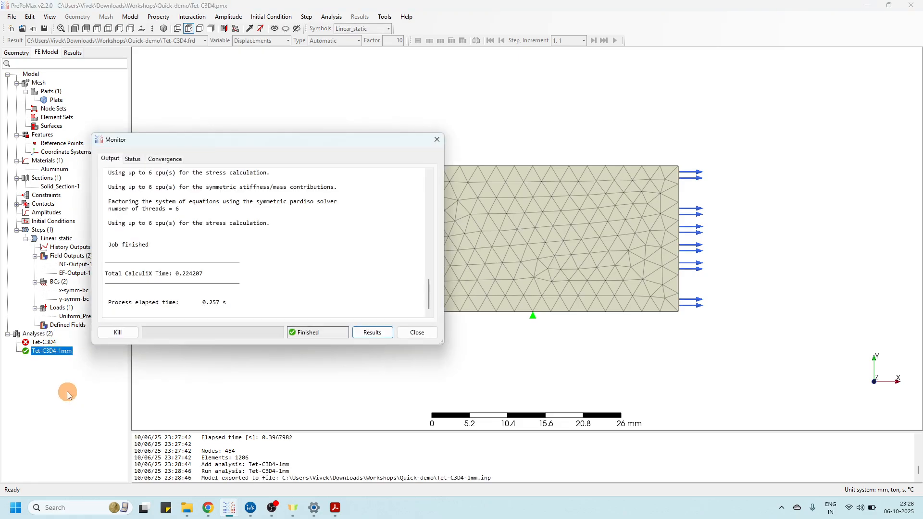
{"action": "left_click", "coordinate": [373, 333]}
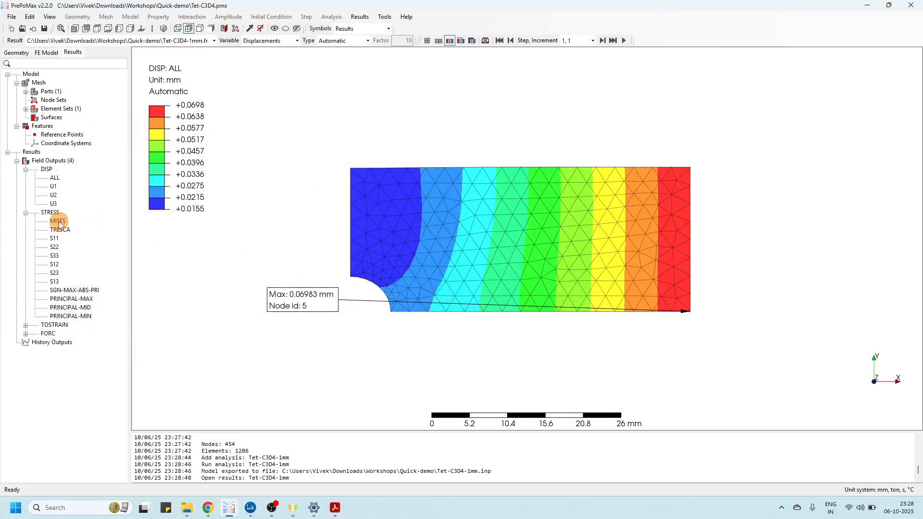
Display the von Mises stress, shift the maximum-value label away from the plate, and examine the stress peak at the hole arc.
{"action": "left_click", "coordinate": [58, 221]}
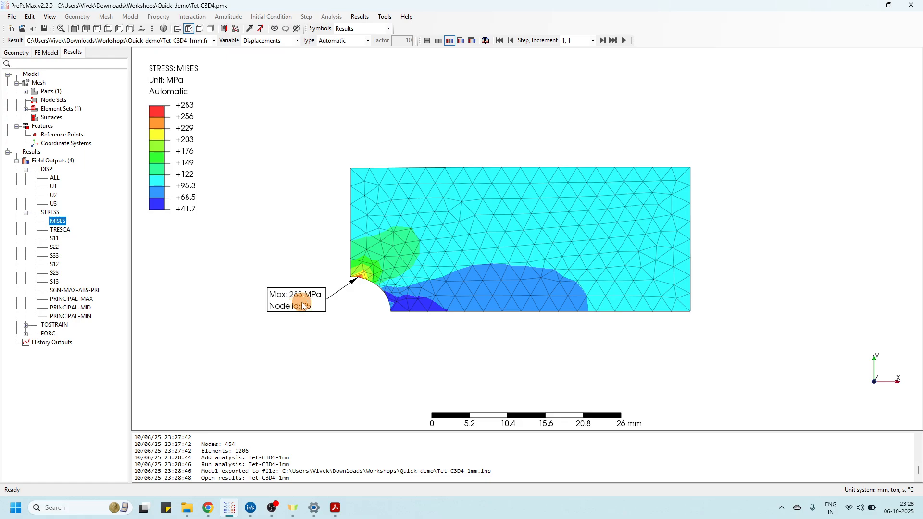
{"action": "left_click_drag", "start_coordinate": [303, 306], "coordinate": [291, 317]}
{"action": "scroll", "coordinate": [285, 317], "scroll_direction": "up", "scroll_amount": 3}
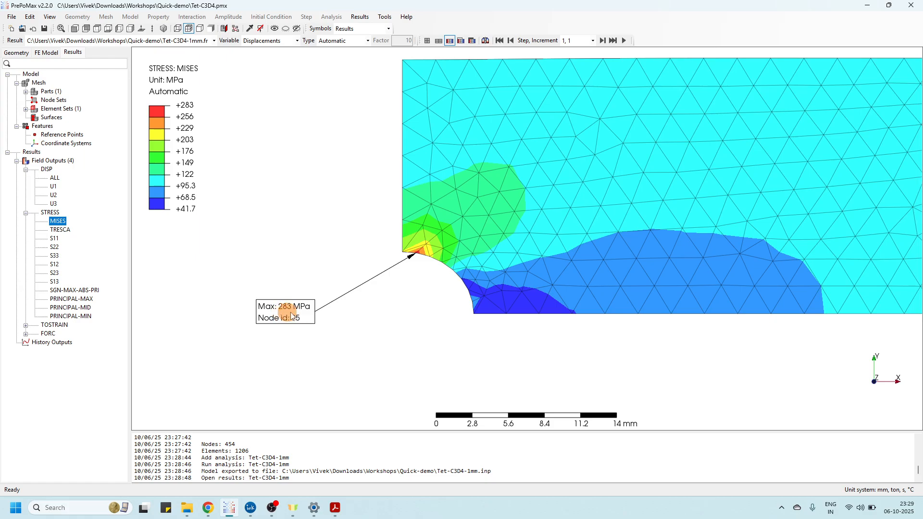
{"action": "scroll", "coordinate": [325, 299], "scroll_direction": "down", "scroll_amount": 1}
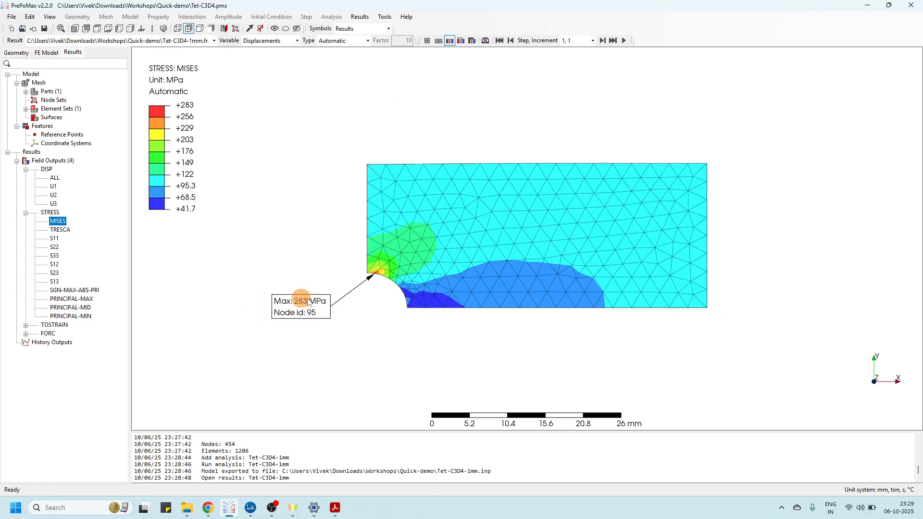
{"action": "scroll", "coordinate": [388, 294], "scroll_direction": "down", "scroll_amount": 1}
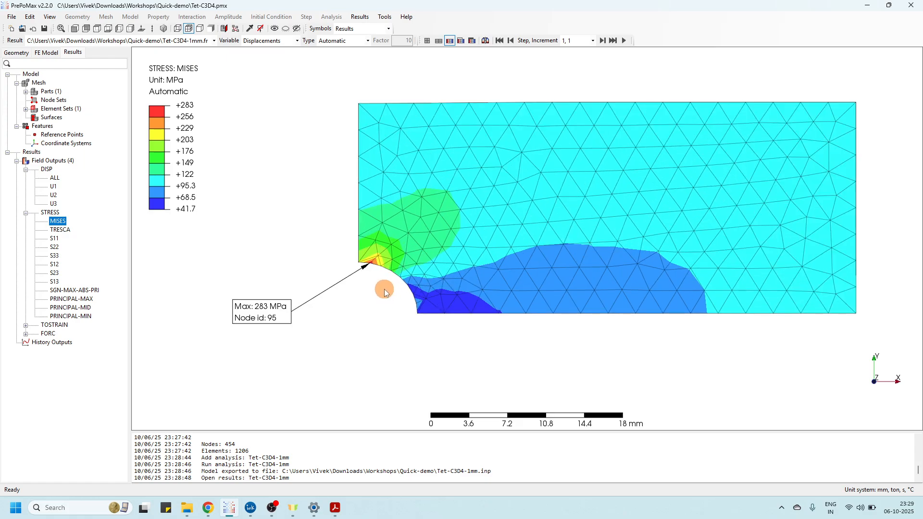
Save the current model, and save a copy as Tet-C3D10 in the Quick-demo folder, replacing the existing file.
{"action": "left_click", "coordinate": [44, 29]}
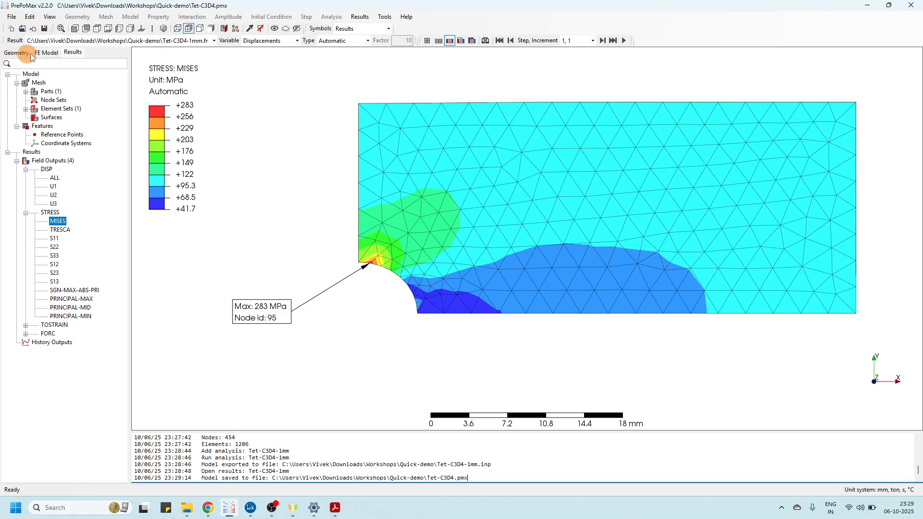
{"action": "left_click", "coordinate": [44, 53]}
{"action": "left_click", "coordinate": [26, 52]}
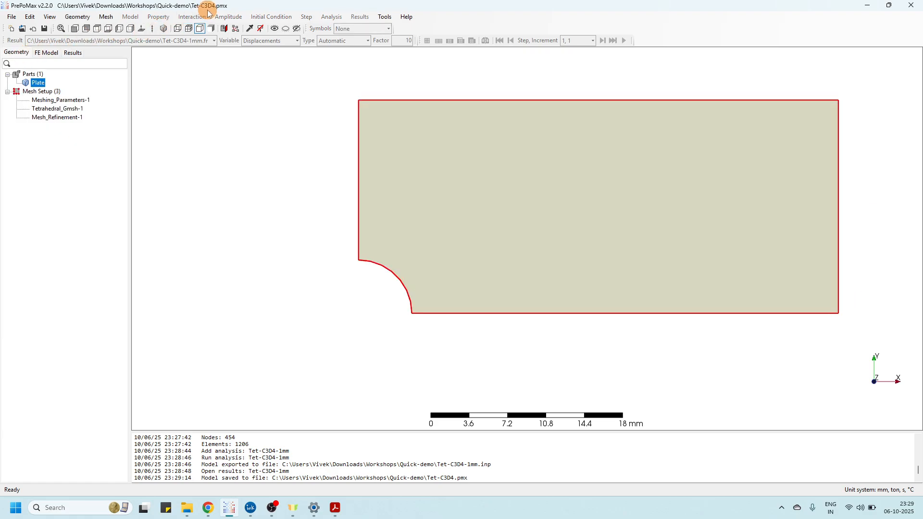
{"action": "left_click", "coordinate": [11, 16]}
{"action": "left_click", "coordinate": [34, 83]}
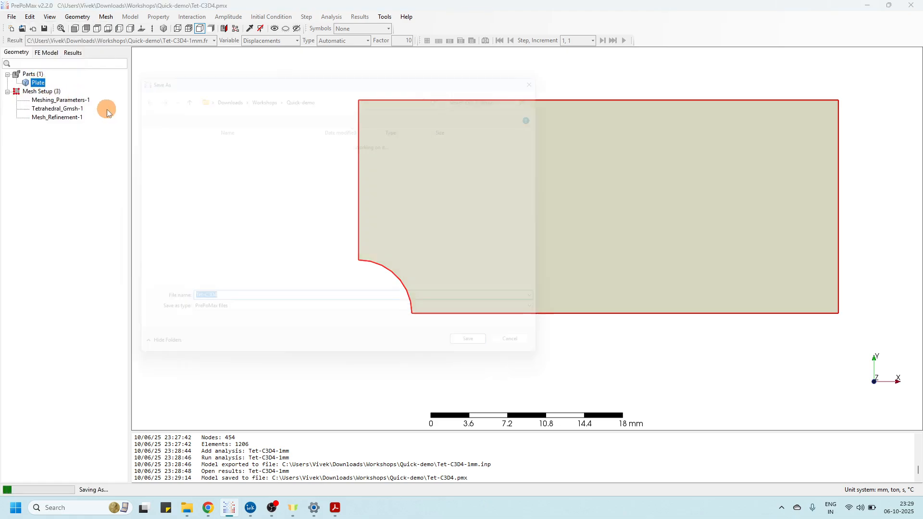
{"action": "left_click", "coordinate": [217, 165]}
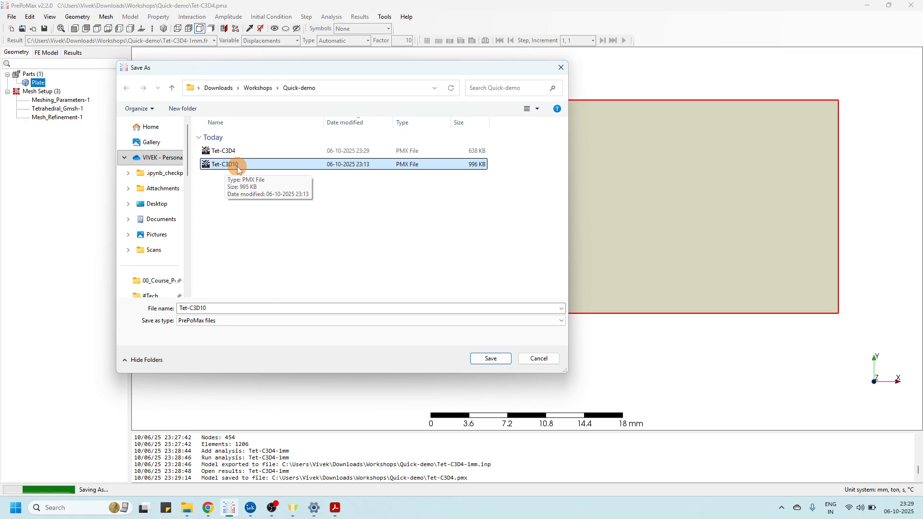
{"action": "left_click", "coordinate": [489, 360]}
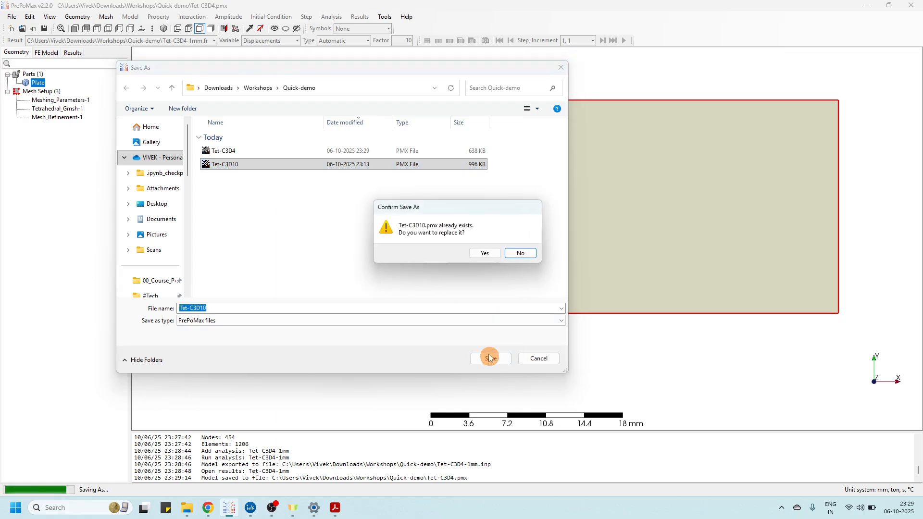
{"action": "left_click", "coordinate": [486, 255]}
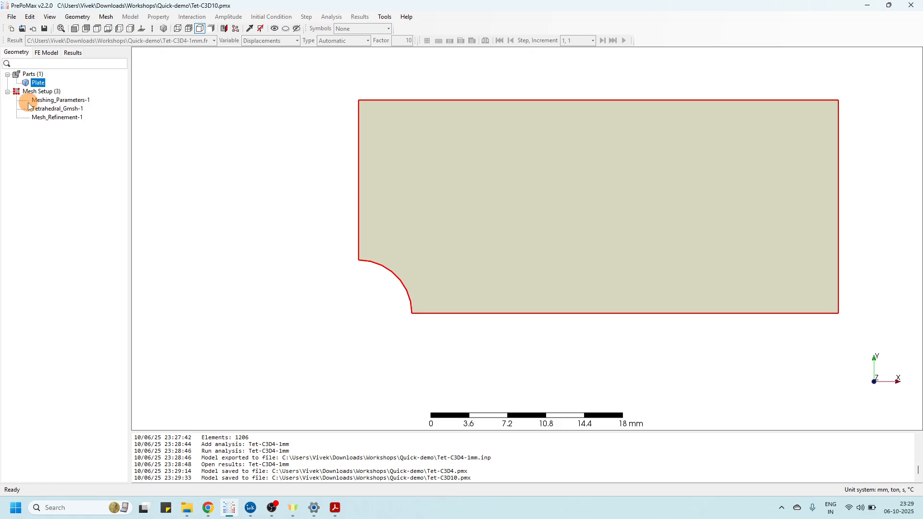
Switch Meshing_Parameters-1 to Advanced mesh settings and enable second-order elements.
{"action": "left_click", "coordinate": [48, 53]}
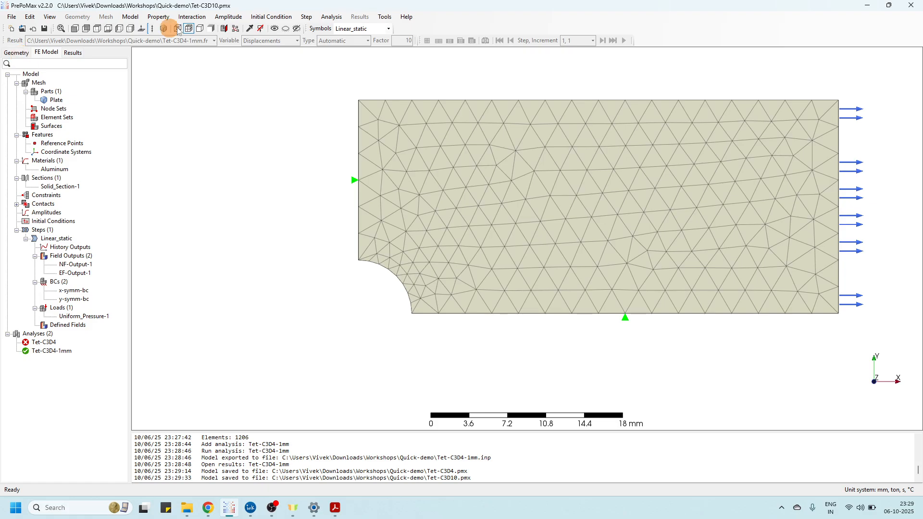
{"action": "left_click", "coordinate": [16, 52]}
{"action": "double_click", "coordinate": [65, 100]}
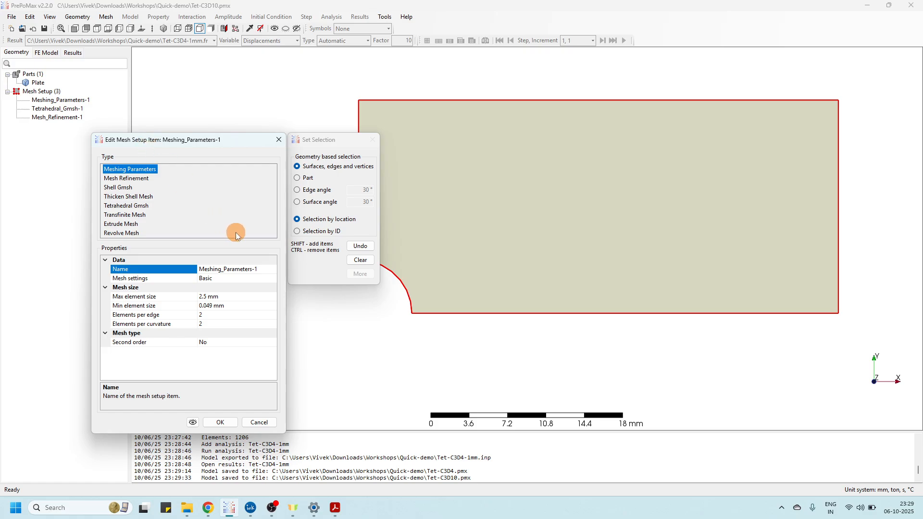
{"action": "left_click", "coordinate": [223, 277]}
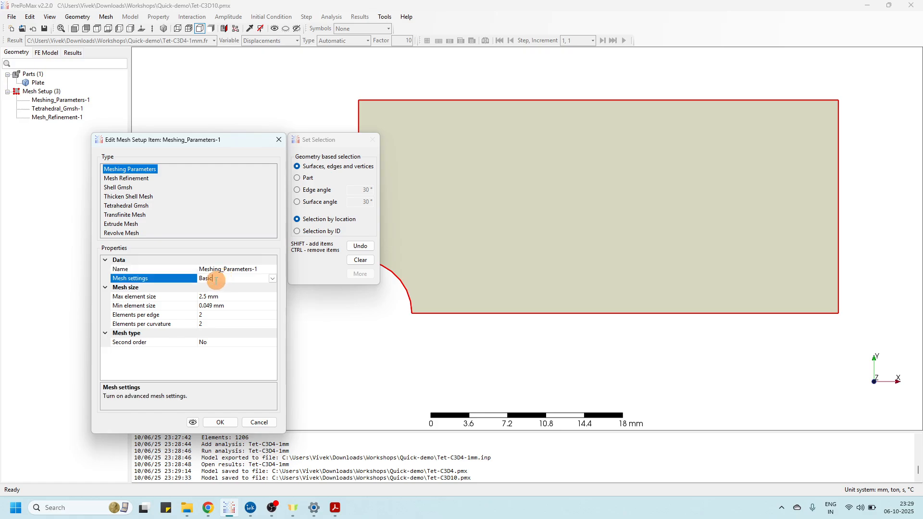
{"action": "left_click", "coordinate": [273, 278]}
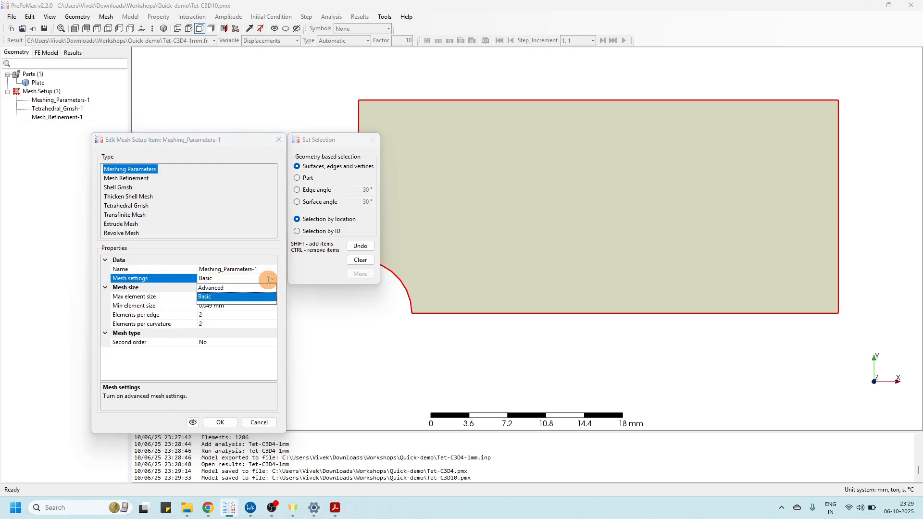
{"action": "left_click", "coordinate": [226, 289]}
{"action": "scroll", "coordinate": [244, 298], "scroll_direction": "down", "scroll_amount": 2}
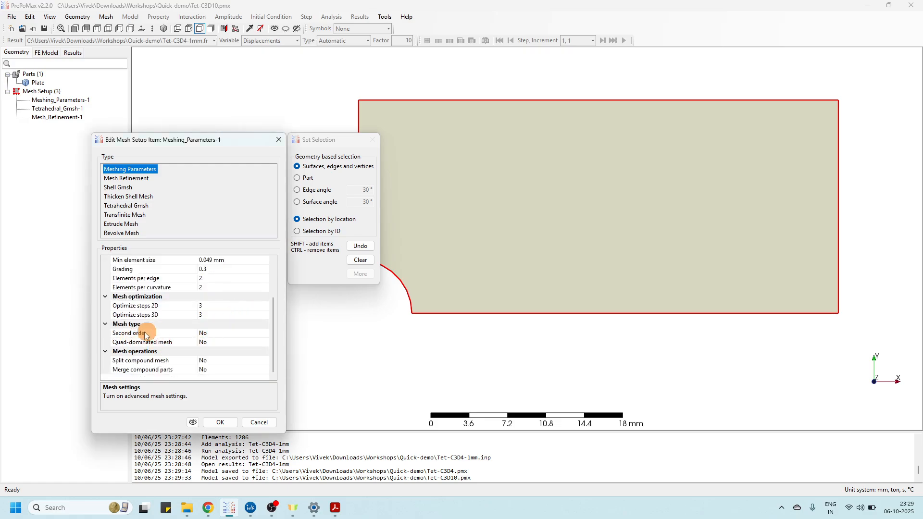
{"action": "left_click", "coordinate": [219, 335]}
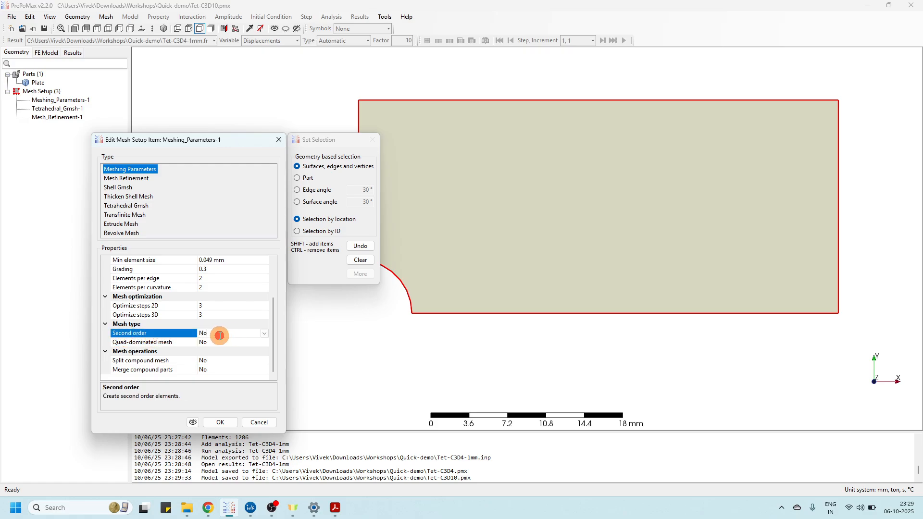
{"action": "left_click", "coordinate": [264, 333]}
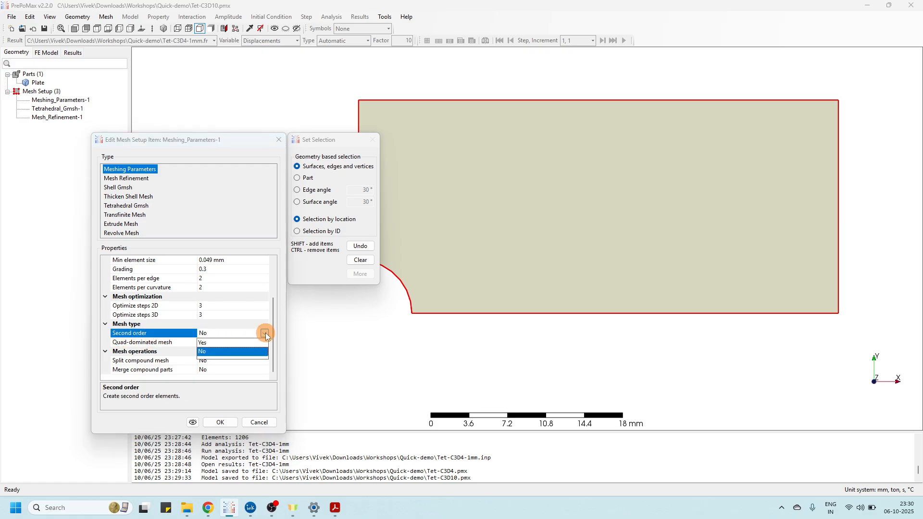
{"action": "left_click", "coordinate": [208, 344]}
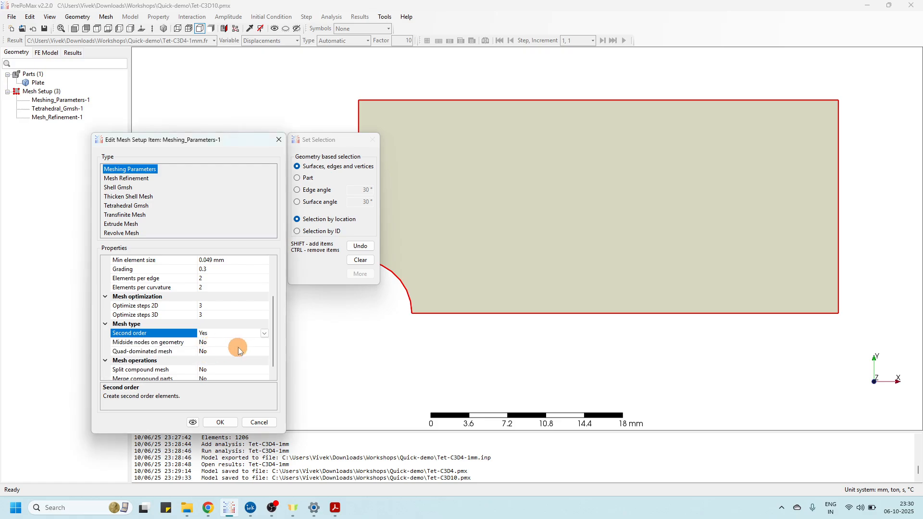
Set midside nodes on geometry to Yes and apply the changes to Meshing_Parameters-1.
{"action": "left_click", "coordinate": [215, 341]}
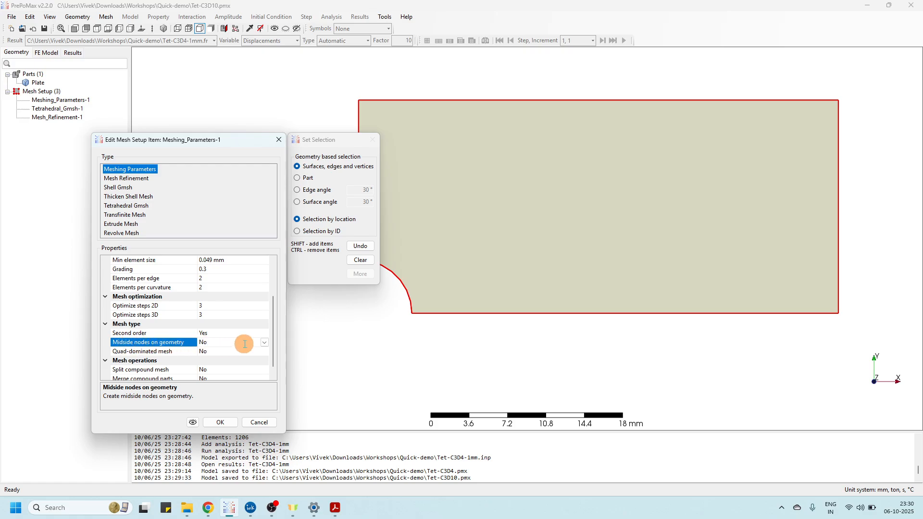
{"action": "left_click", "coordinate": [264, 342]}
{"action": "left_click", "coordinate": [211, 351]}
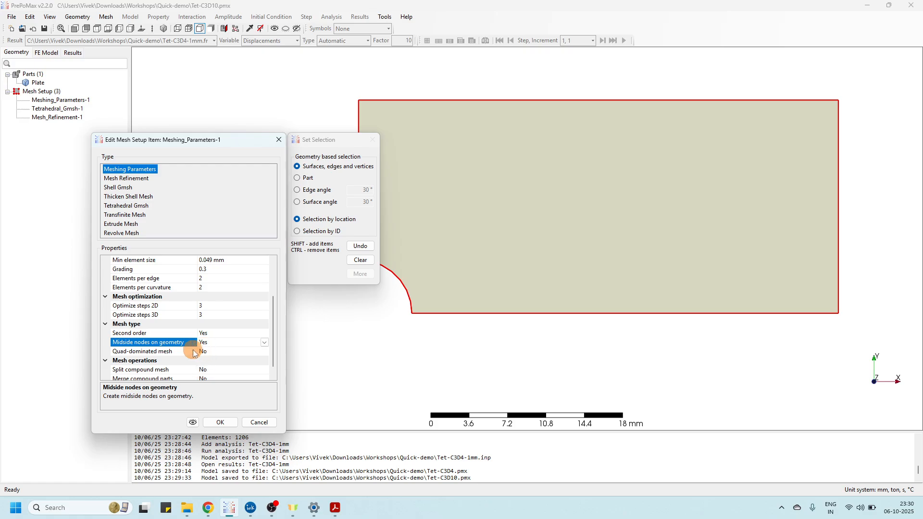
{"action": "left_click", "coordinate": [218, 421]}
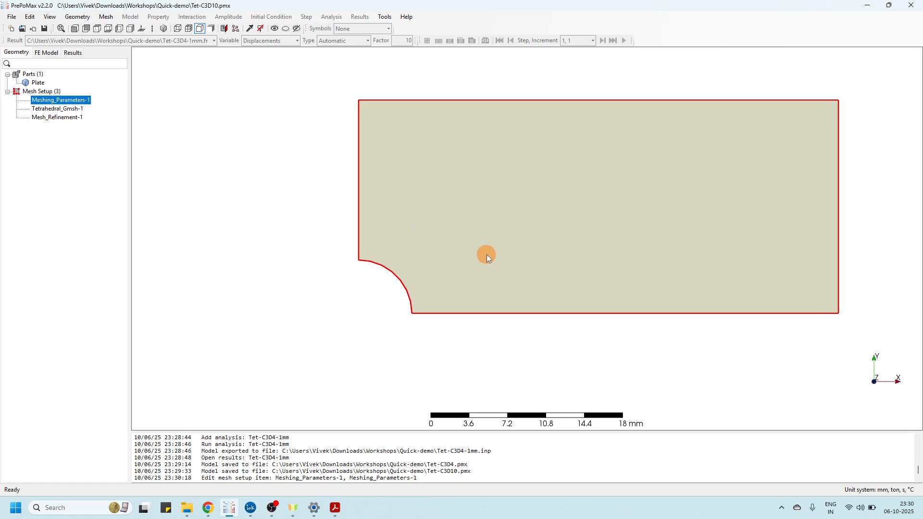
Create the second-order mesh on the plate and examine the element edges and midside nodes along the hole arc.
{"action": "right_click", "coordinate": [419, 225]}
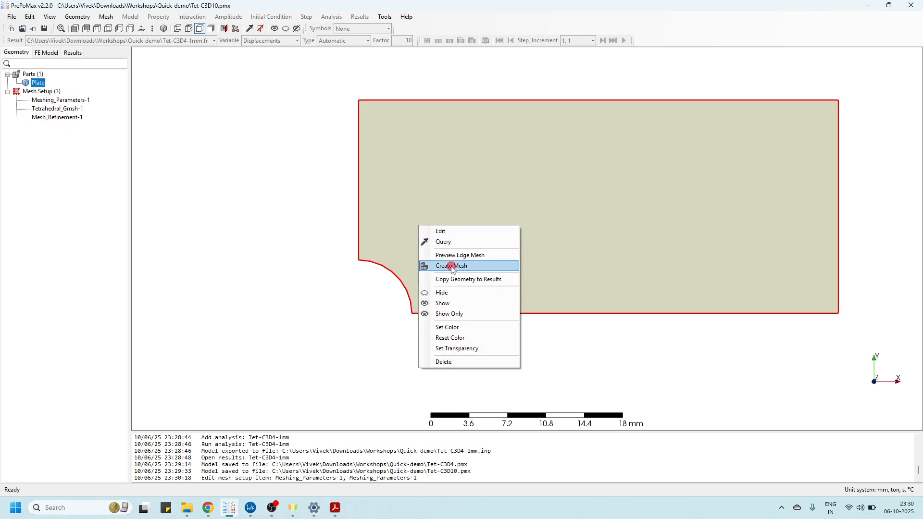
{"action": "left_click", "coordinate": [452, 266]}
{"action": "middle_click_drag", "start_coordinate": [504, 344], "coordinate": [548, 282]}
{"action": "scroll", "coordinate": [420, 201], "scroll_direction": "up", "scroll_amount": 5}
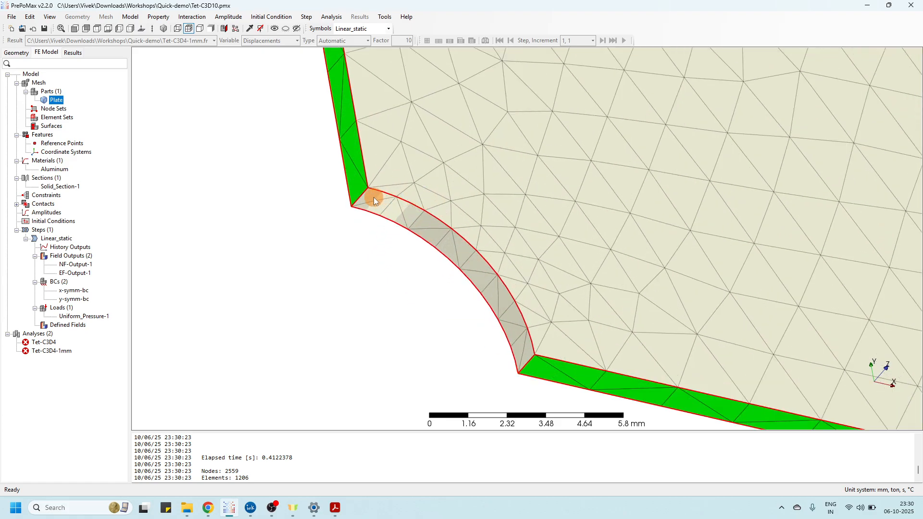
{"action": "scroll", "coordinate": [381, 195], "scroll_direction": "up", "scroll_amount": 4}
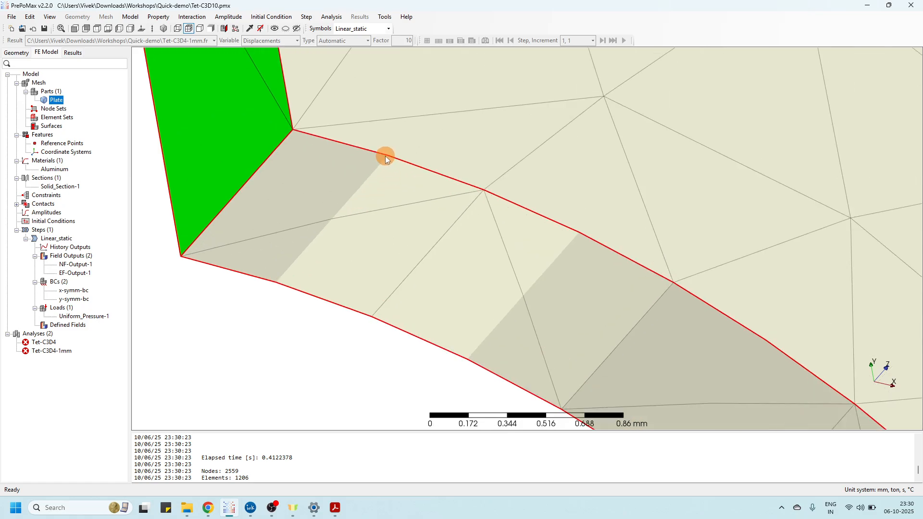
{"action": "scroll", "coordinate": [350, 185], "scroll_direction": "down", "scroll_amount": 9}
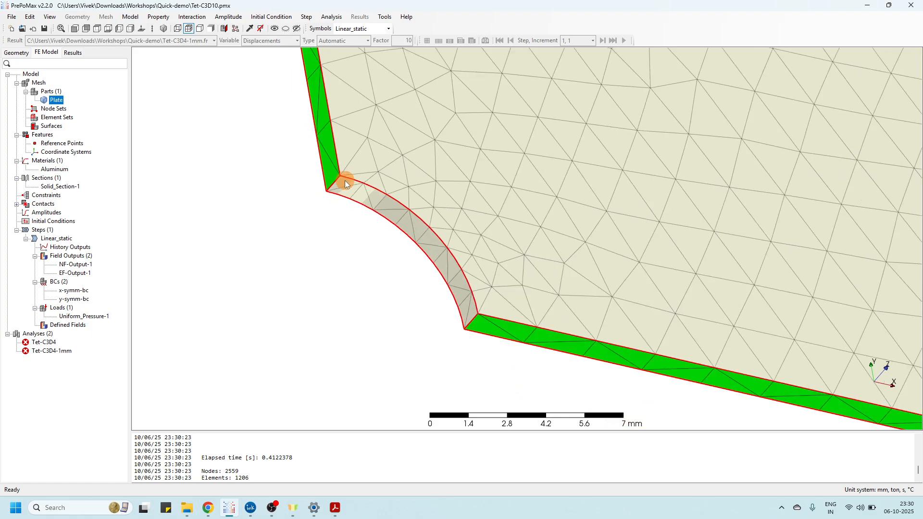
{"action": "scroll", "coordinate": [455, 187], "scroll_direction": "down", "scroll_amount": 4}
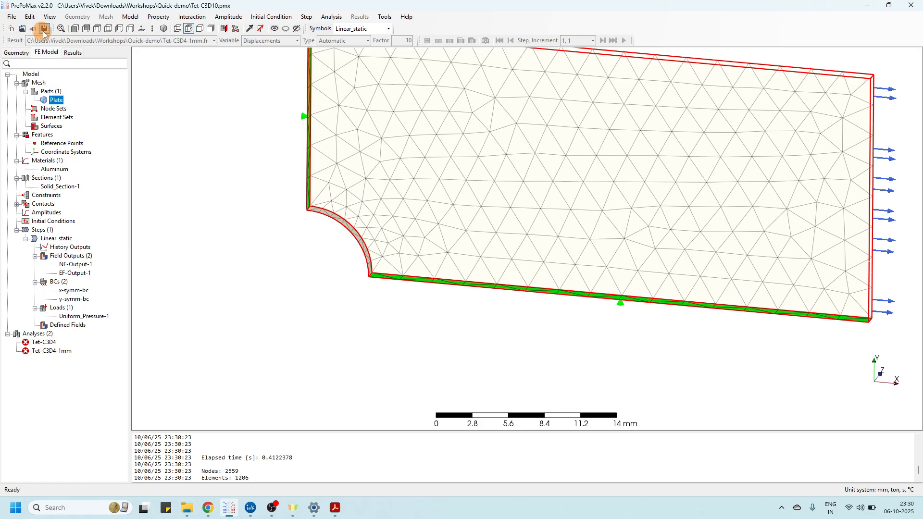
{"action": "left_click", "coordinate": [74, 29]}
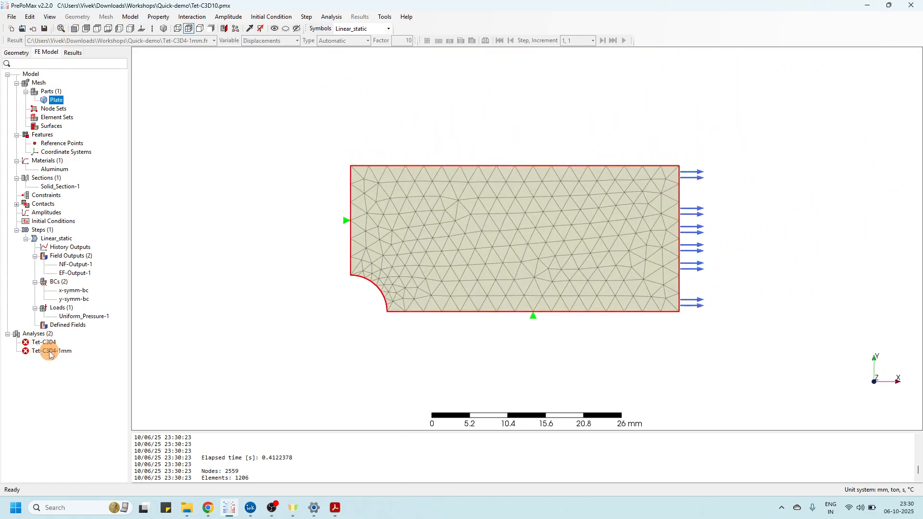
Rename the Tet-C3D4-1mm analysis as Tet-C3D10-1mm.
{"action": "right_click", "coordinate": [49, 353]}
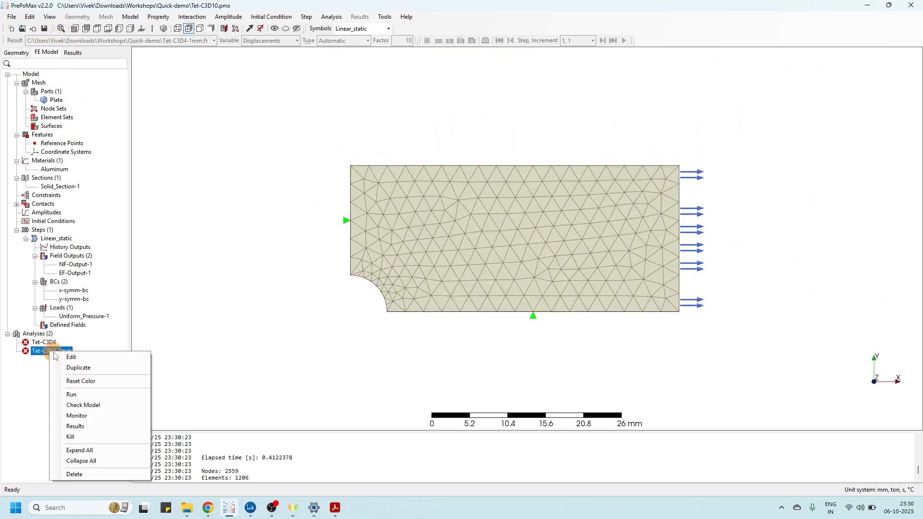
{"action": "left_click", "coordinate": [88, 358]}
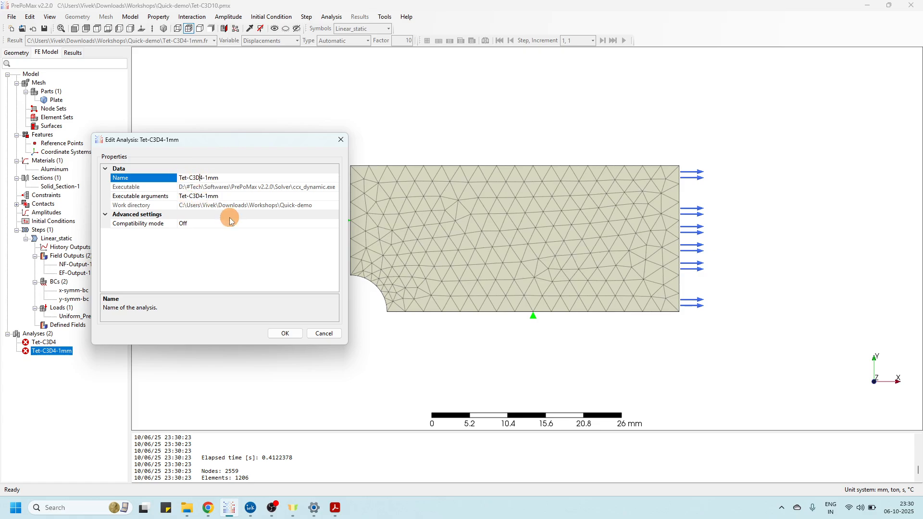
{"action": "key", "text": "Delete"}
{"action": "type", "text": "10"}
{"action": "left_click", "coordinate": [290, 332]}
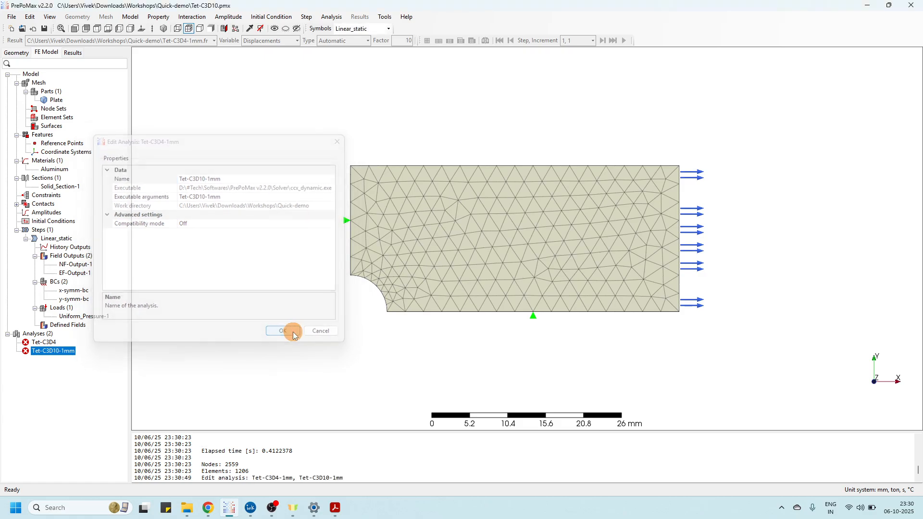
Delete the old Tet-C3D4 analysis from the model.
{"action": "right_click", "coordinate": [45, 344]}
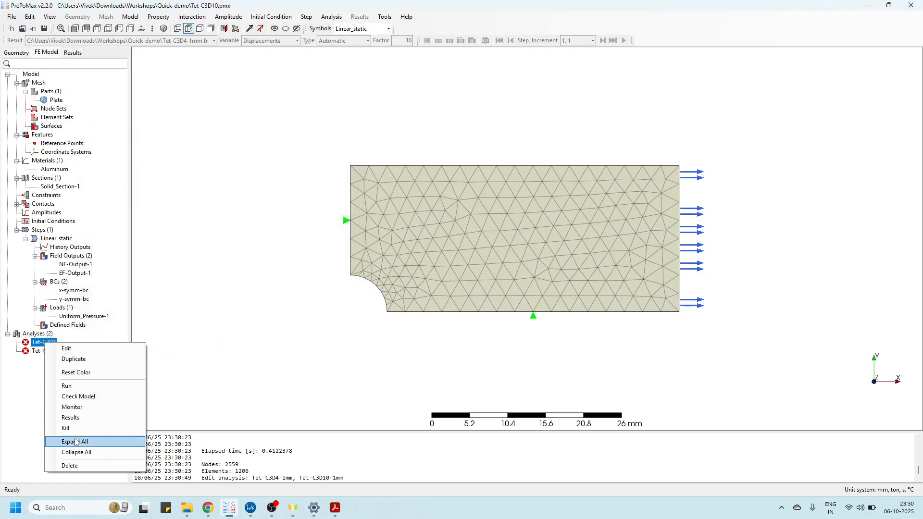
{"action": "left_click", "coordinate": [68, 464]}
{"action": "left_click", "coordinate": [450, 277]}
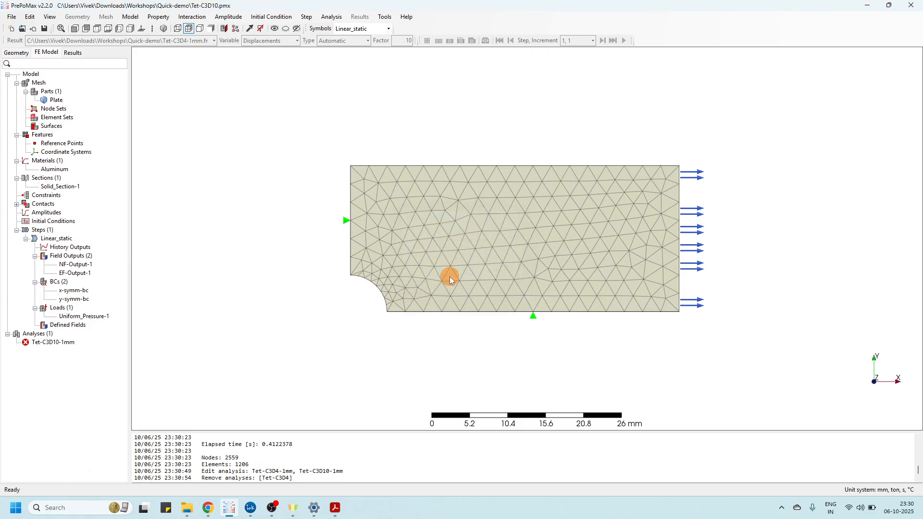
Run the Tet-C3D10-1mm analysis and display the von Mises stress in its results.
{"action": "right_click", "coordinate": [57, 344]}
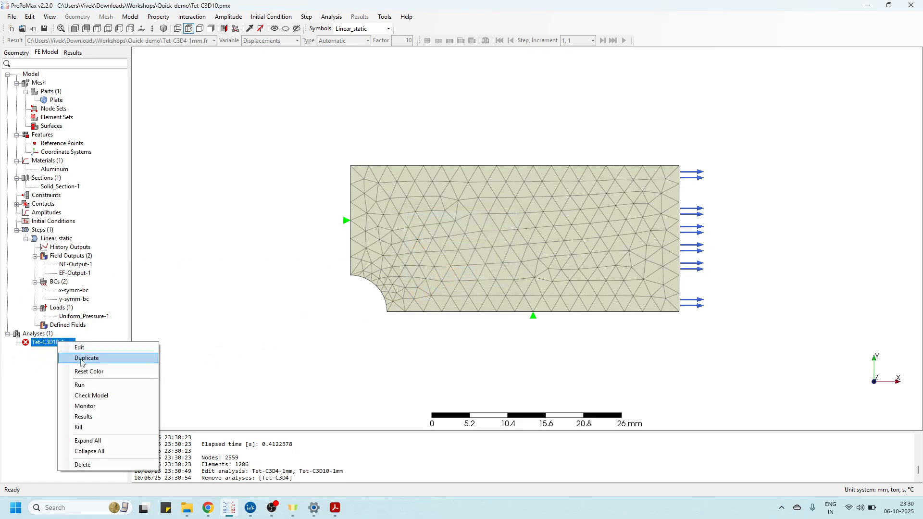
{"action": "left_click", "coordinate": [78, 383]}
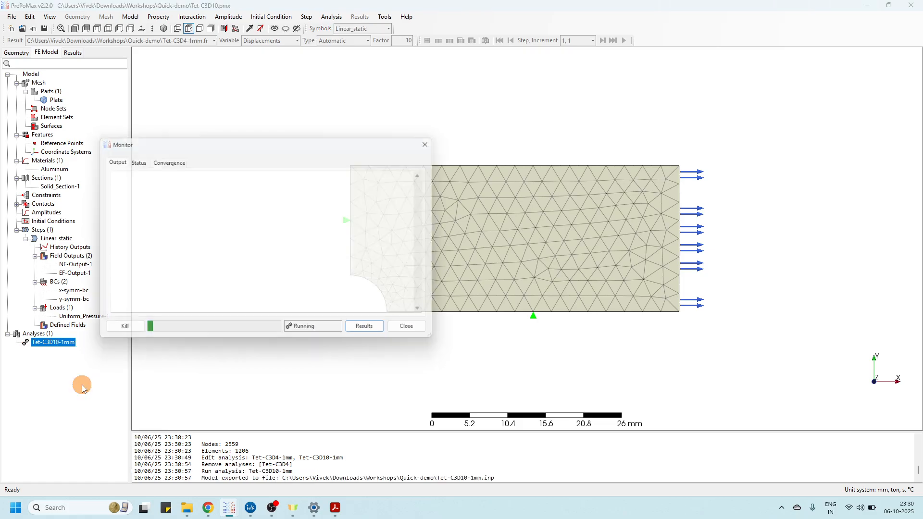
{"action": "left_click", "coordinate": [372, 332]}
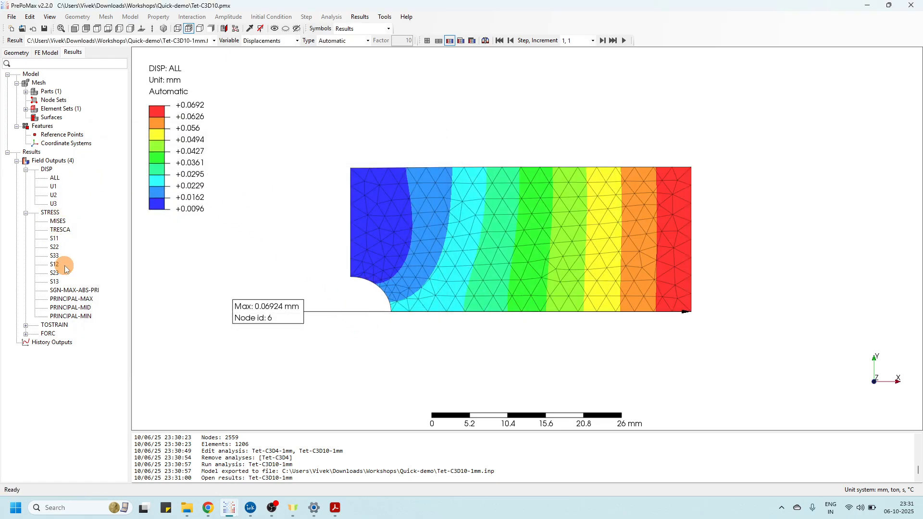
{"action": "left_click", "coordinate": [58, 221]}
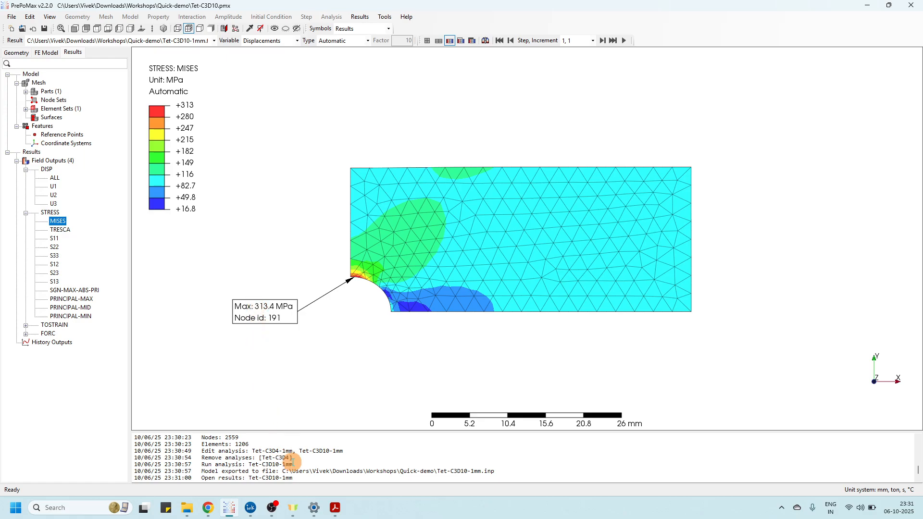
Switch to Scrble Ink and handwrite "C3D4 - 1mm - 283 MPa" beneath the heading First order v/s Second order Elements.
{"action": "left_click", "coordinate": [250, 508]}
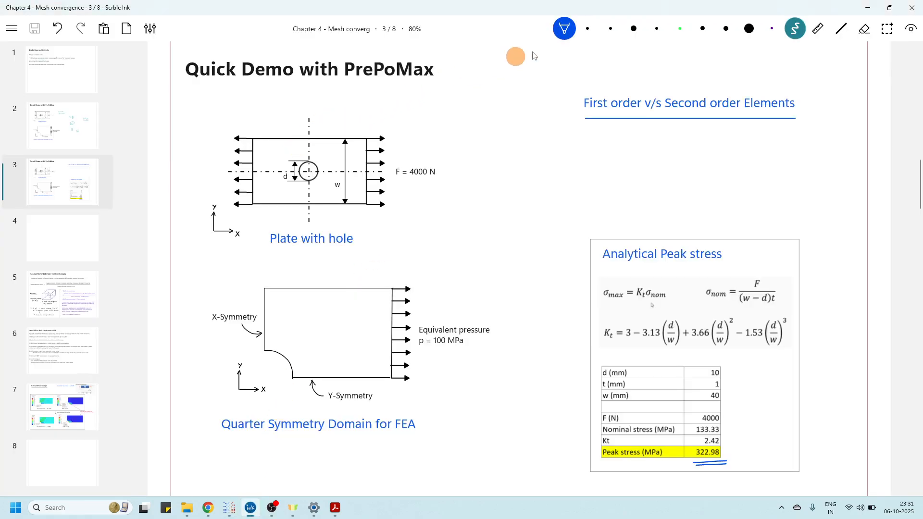
{"action": "mouse_move", "coordinate": [602, 131]}
{"action": "left_mouse_down"}
{"action": "mouse_move", "coordinate": [600, 142]}
{"action": "mouse_move", "coordinate": [618, 130]}
{"action": "mouse_move", "coordinate": [662, 136]}
{"action": "left_mouse_up"}
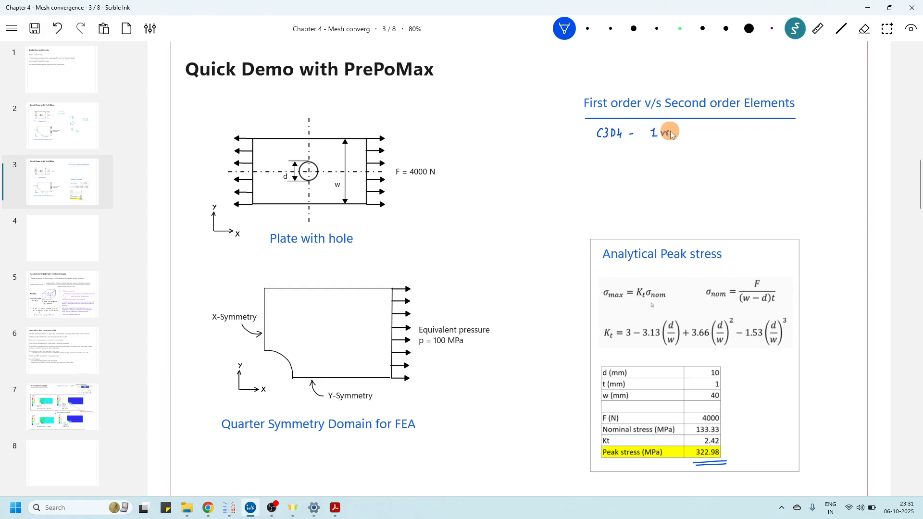
{"action": "left_click_drag", "start_coordinate": [699, 133], "coordinate": [782, 137]}
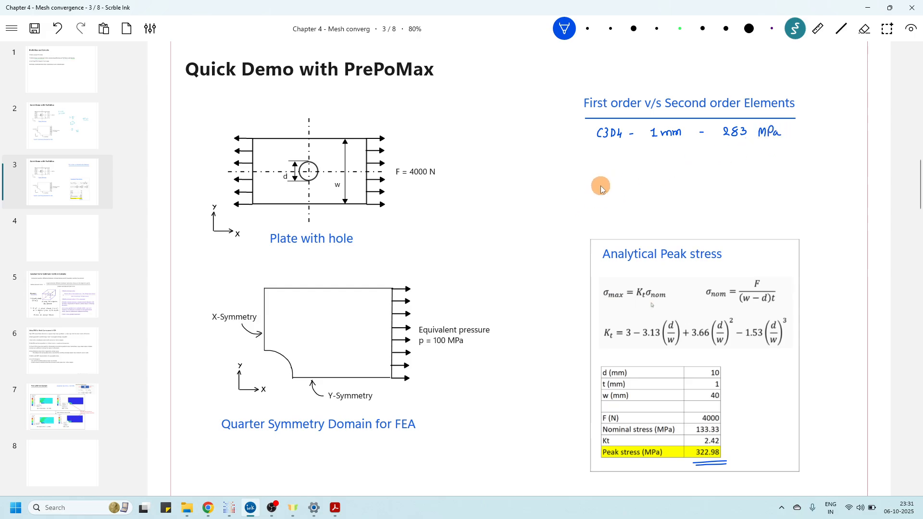